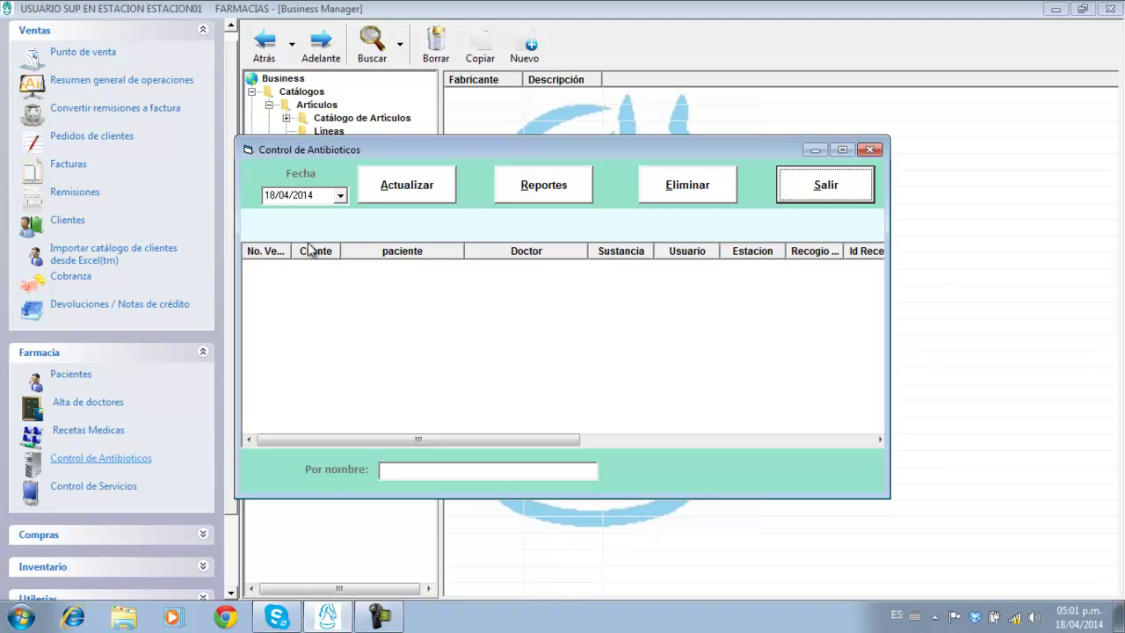
Close the antibiotic control list and start a new sale on the point-of-sale screen.
click(861, 182)
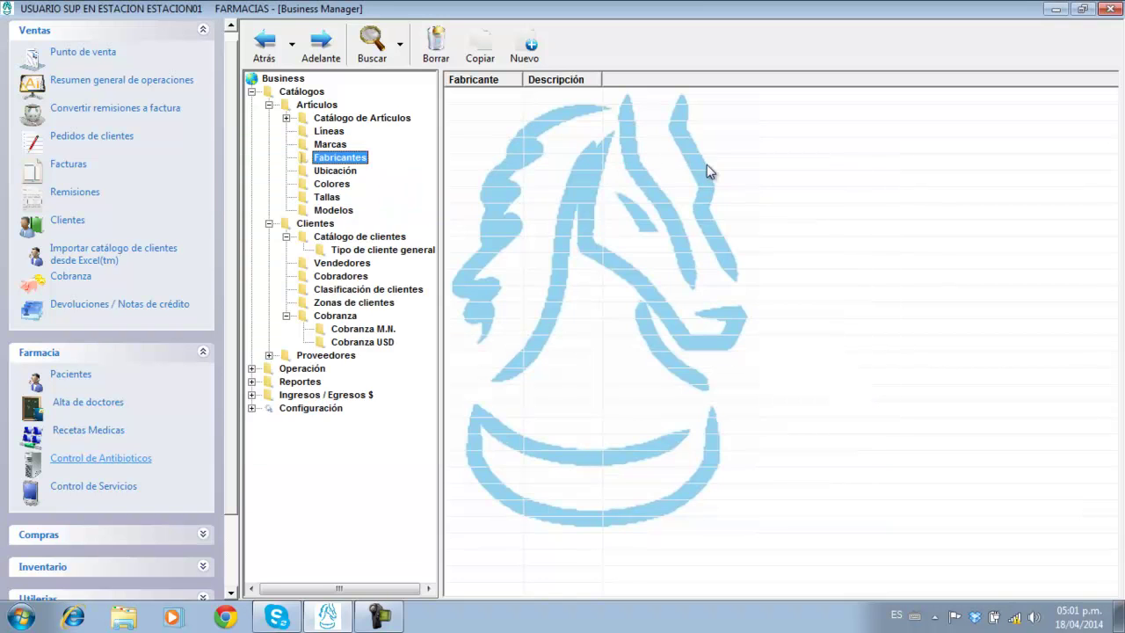
click(94, 55)
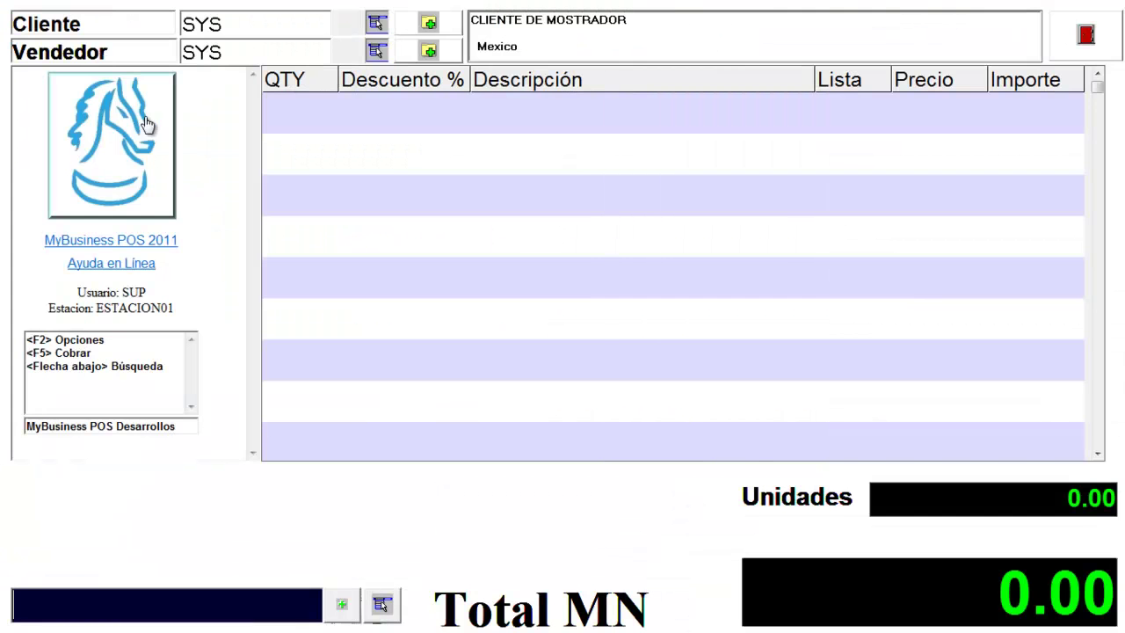
click(146, 605)
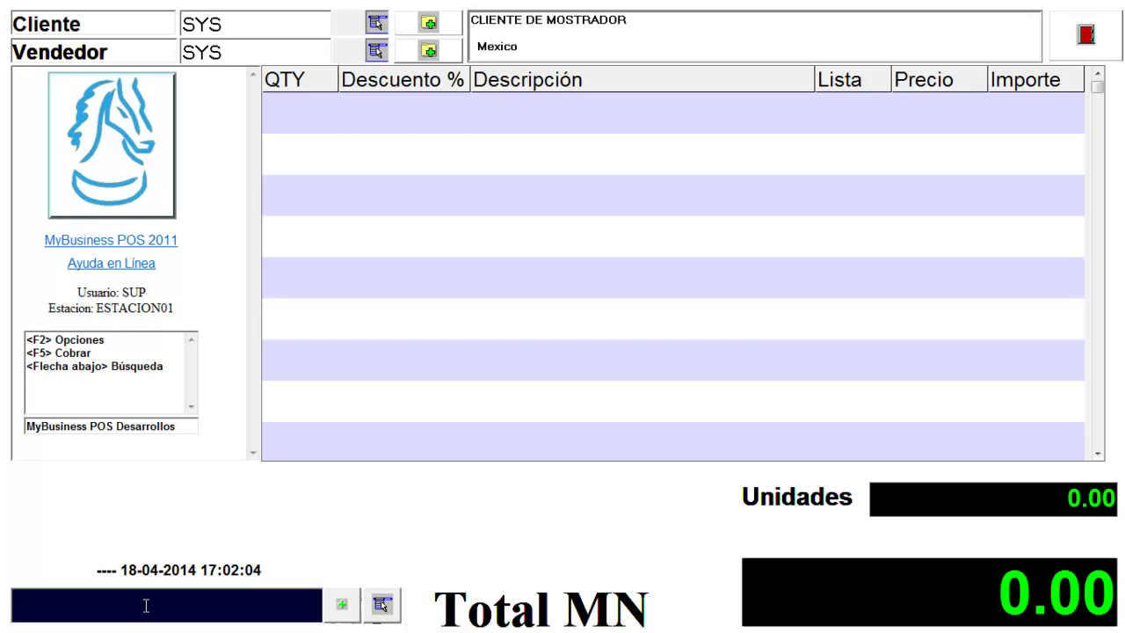
Replace the default SYS client with a registered customer and bring up the article search.
click(268, 31)
key(BackSpace)
key(Down)
key(Down)
key(Down)
key(Return)
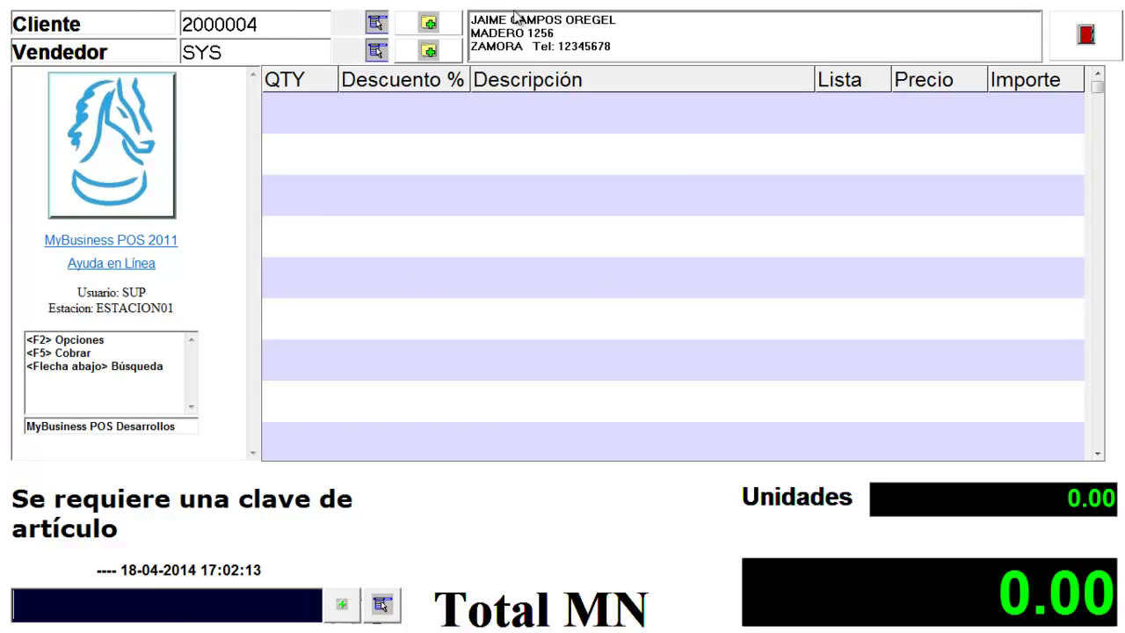
key(Down)
key(Down)
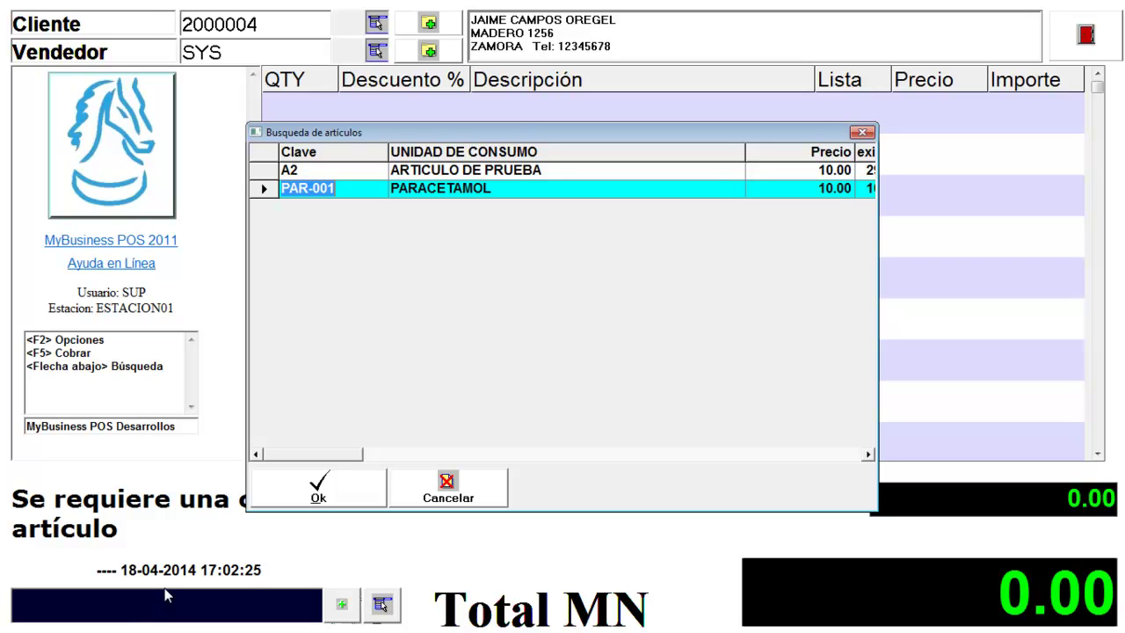
Accept PAR-001 PARACETAMOL from the article search to open its antibiotic-control form.
key(Return)
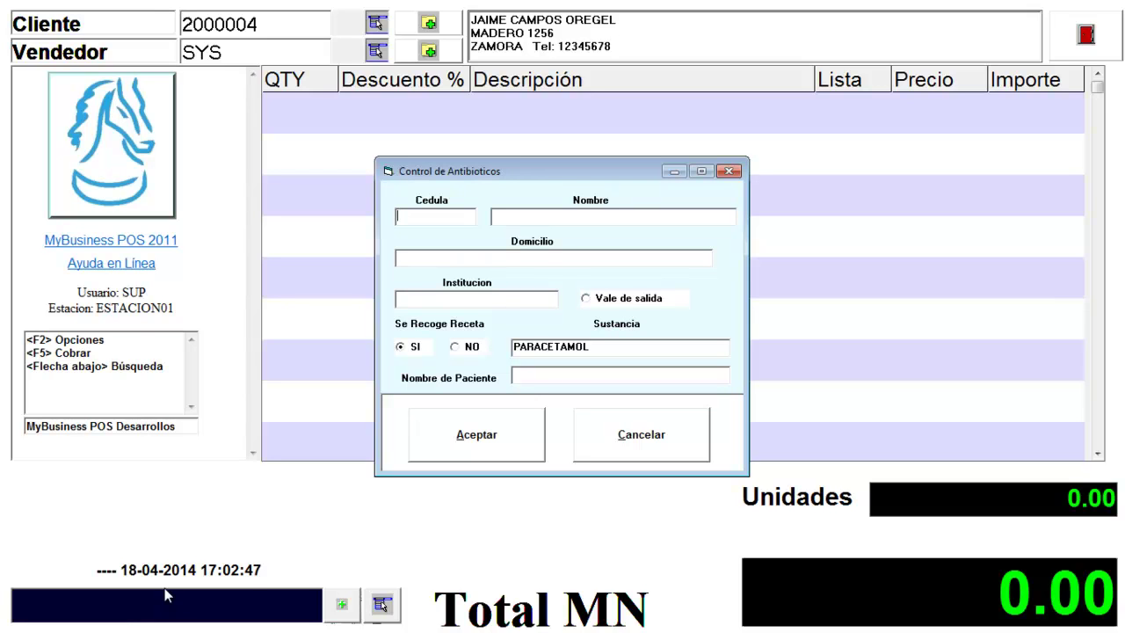
Enter Cedula 1 and set Se Recoge Receta to SI on the antibiotic-control form.
text(1)
key(Return)
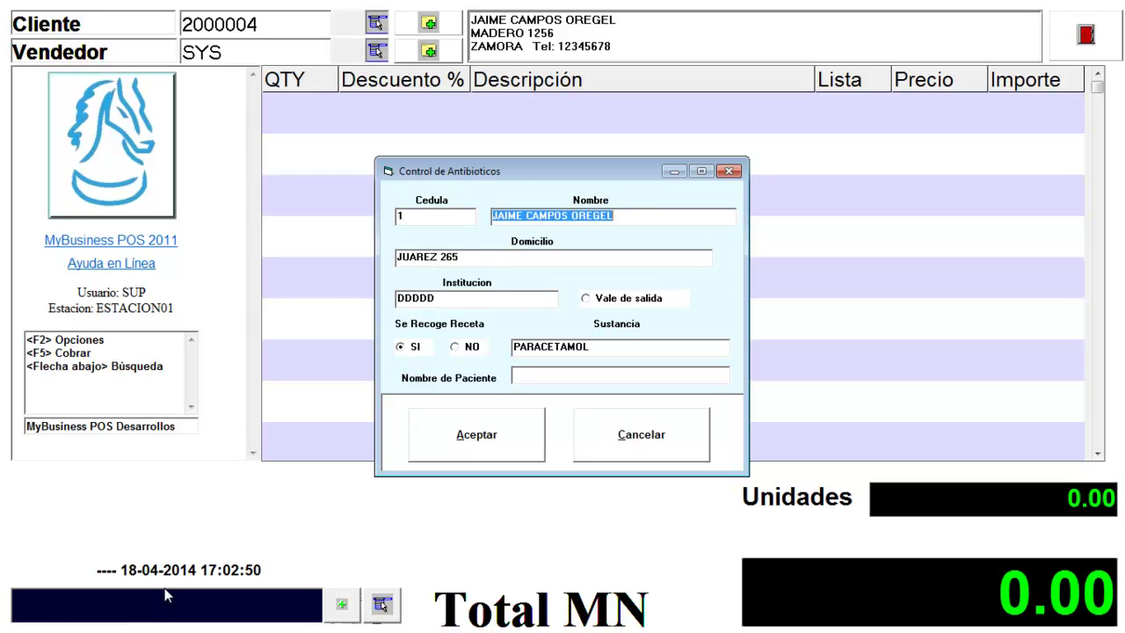
key(Tab)
key(Tab)
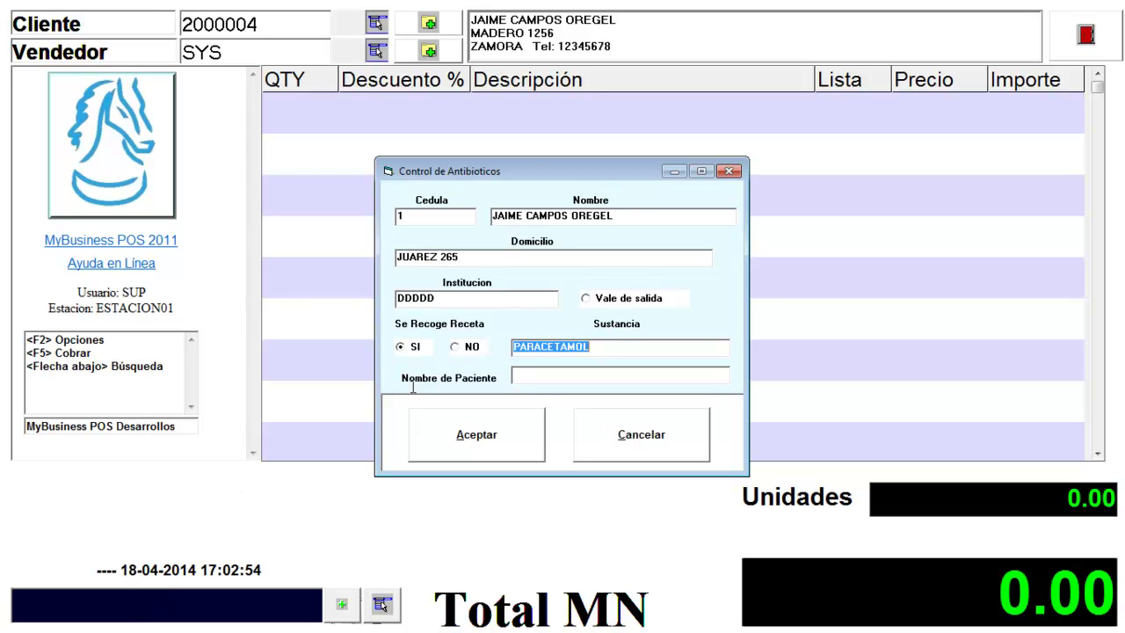
click(456, 352)
click(412, 350)
click(601, 304)
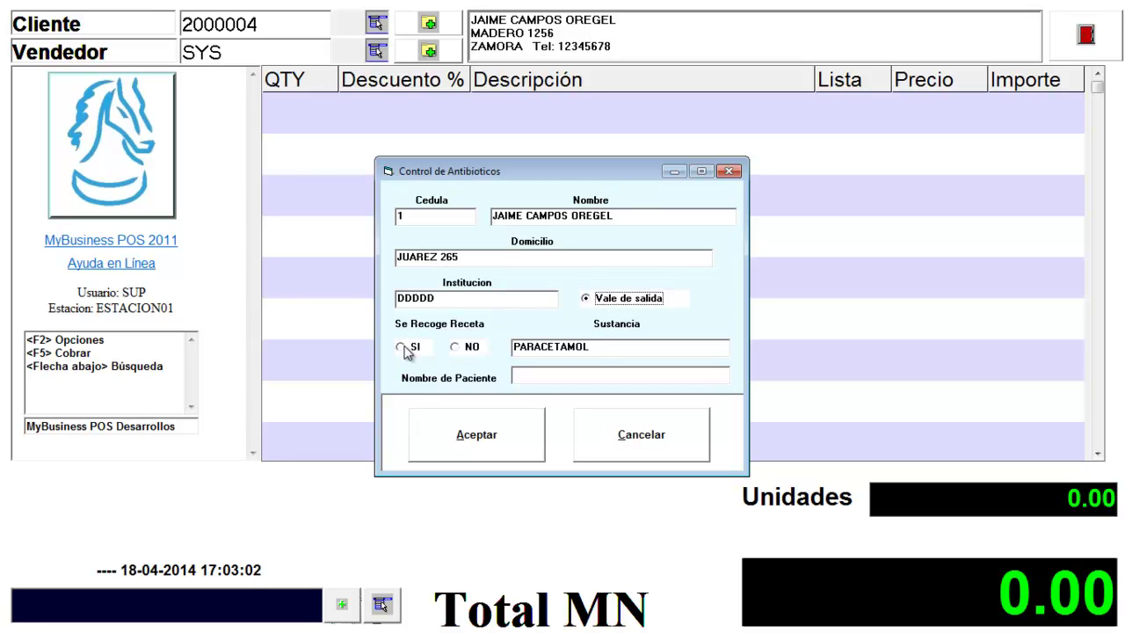
click(405, 348)
Fill in the patient's name and save the record as Id 24.
click(530, 376)
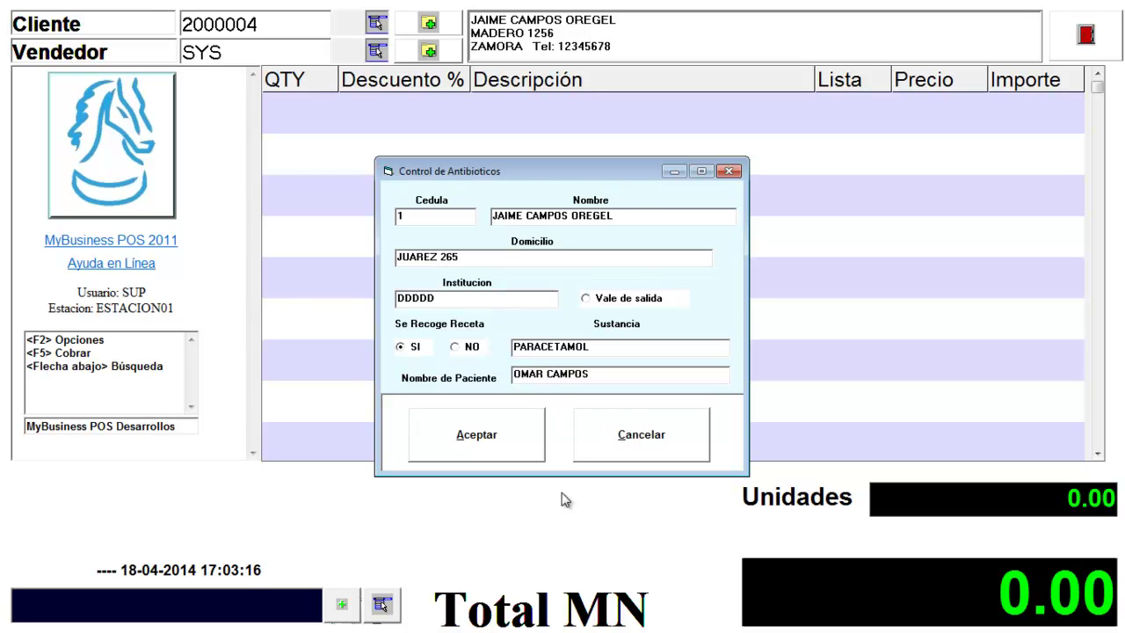
click(476, 437)
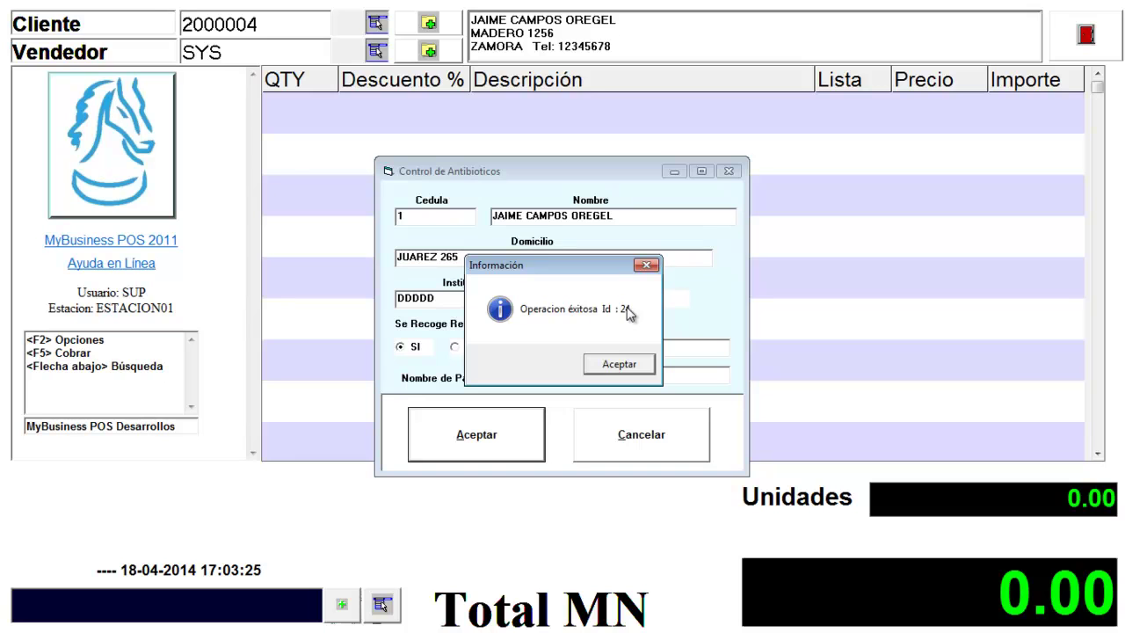
Add PARACETAMOL to the sale and pay 20 in cash, leaving 10.00 change.
click(627, 366)
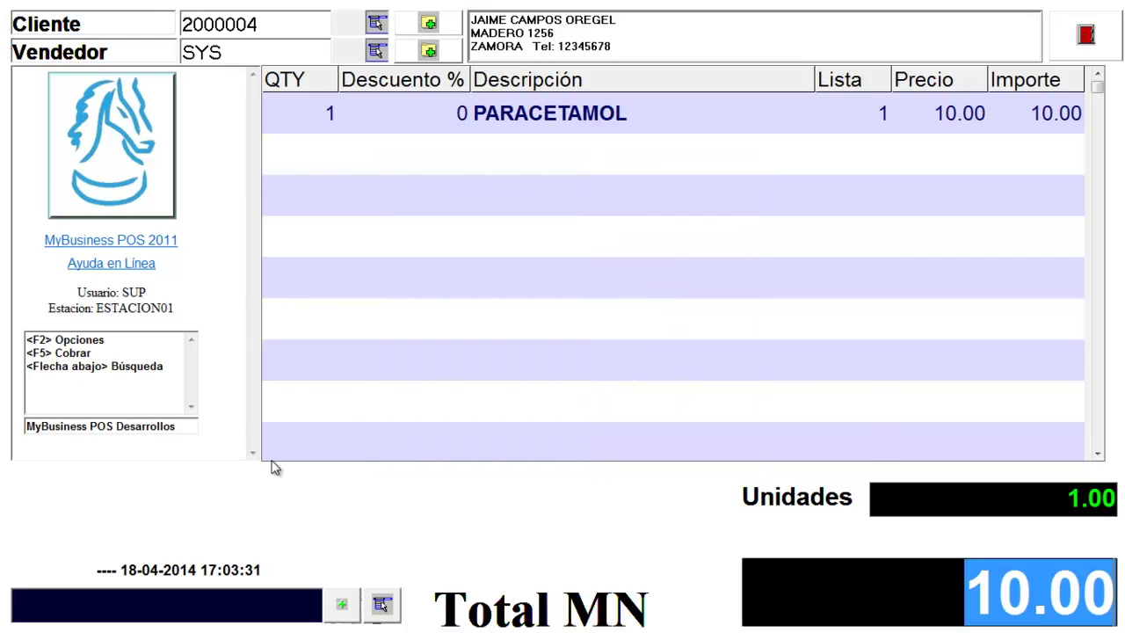
key(F5)
text(20)
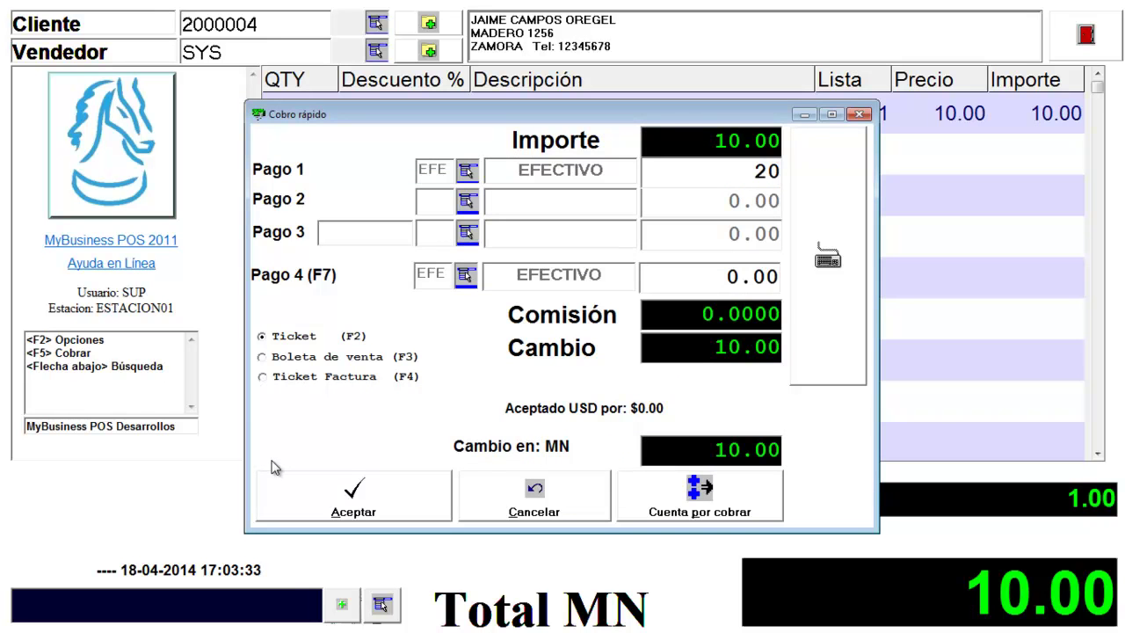
key(Return)
key(Return)
key(Return)
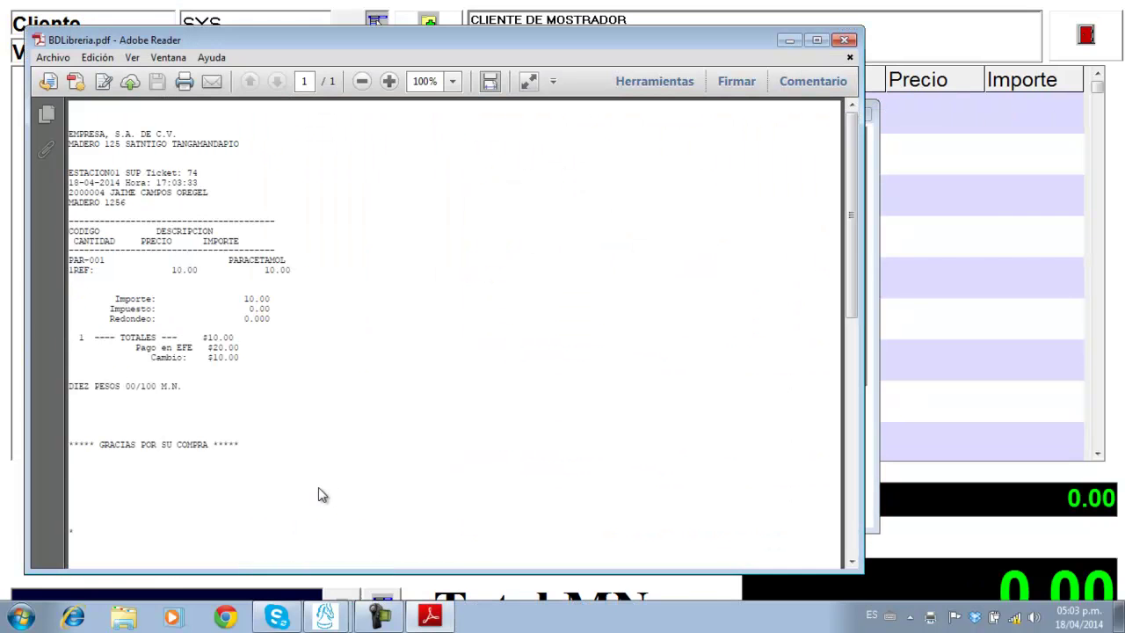
Close ticket 74's PDF preview, skip lot capture, and exit the point-of-sale window.
click(845, 43)
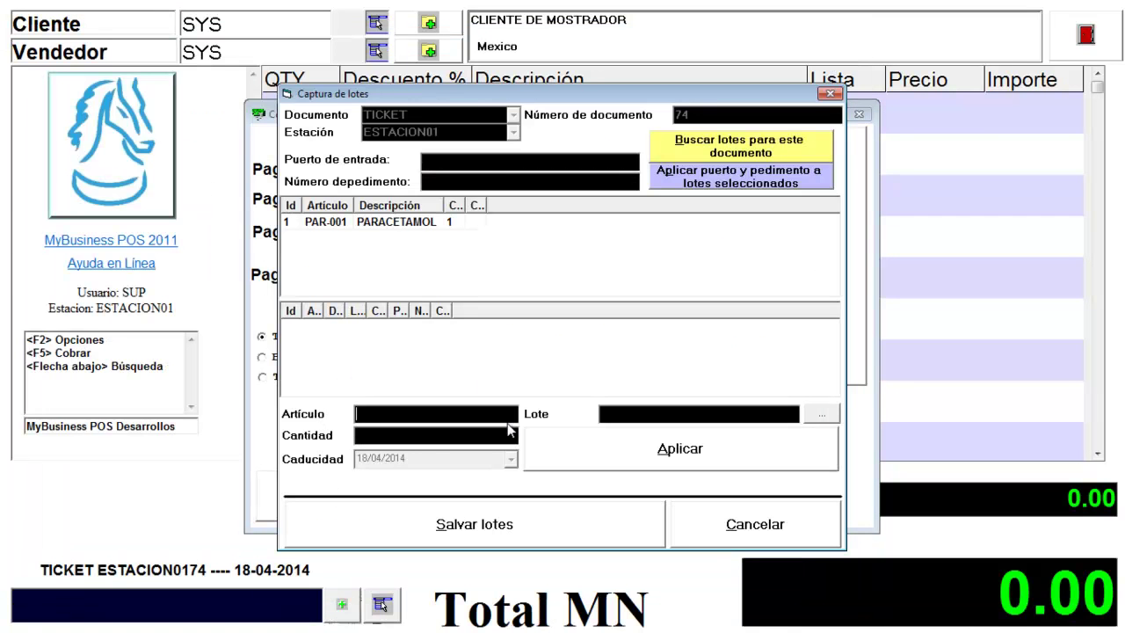
click(441, 415)
click(773, 532)
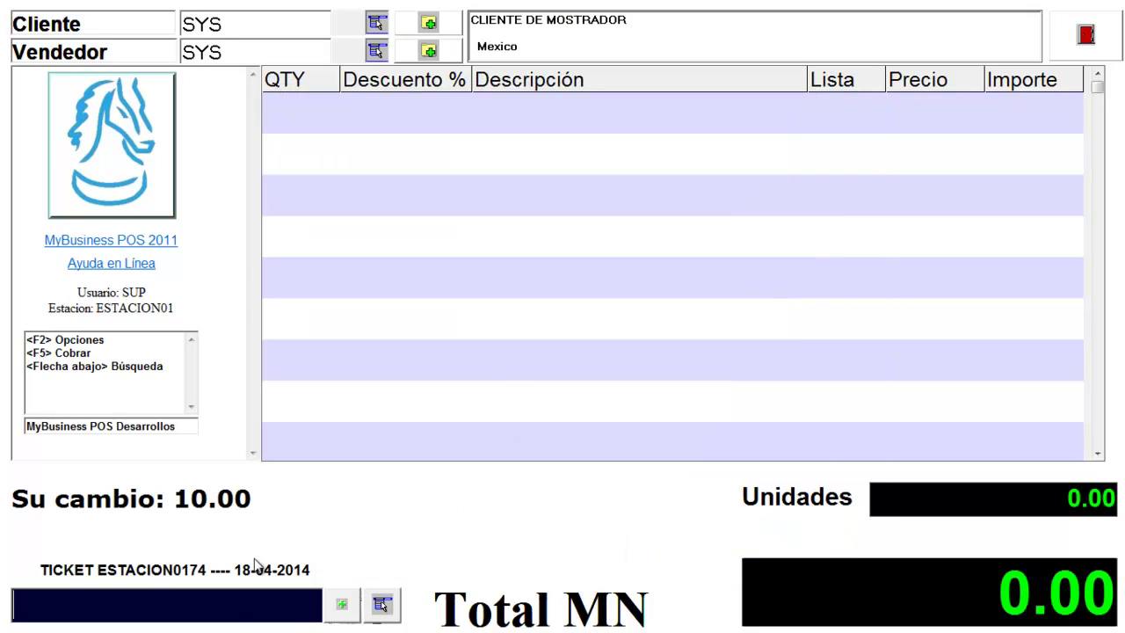
click(1086, 35)
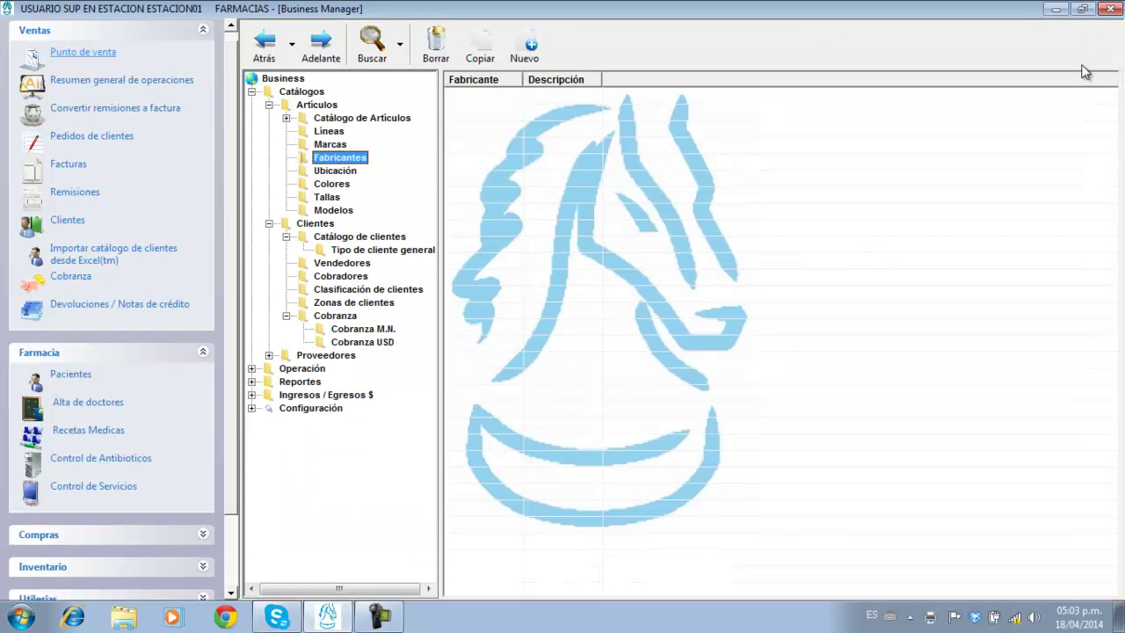
Open the antibiotic control list and inspect sale 347's client, patient and doctor.
click(107, 461)
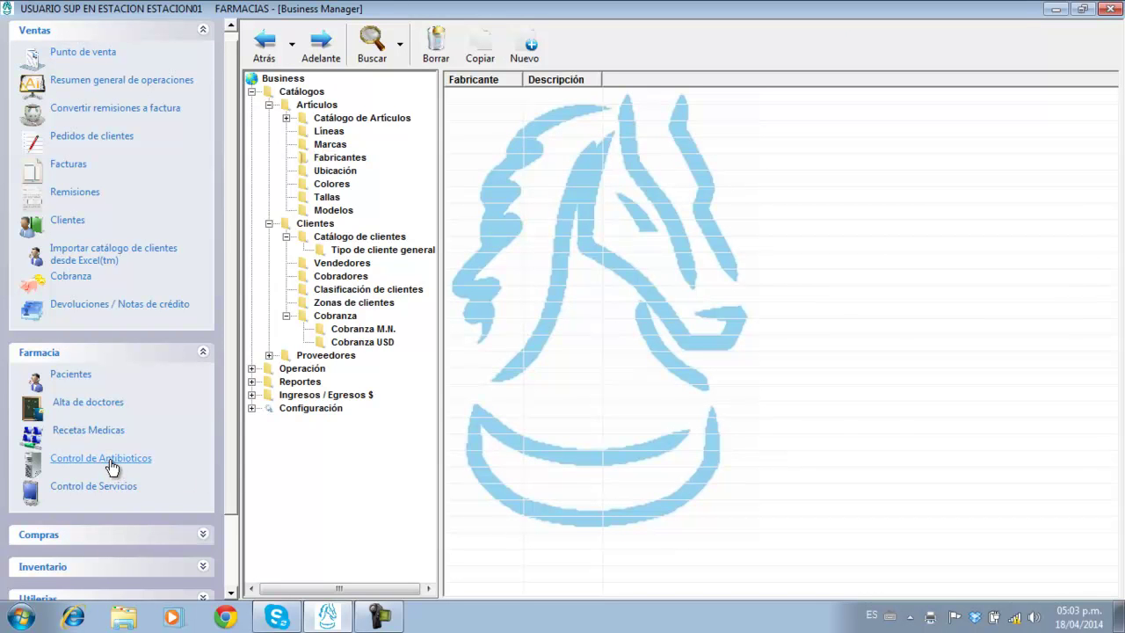
drag(459, 156, 477, 107)
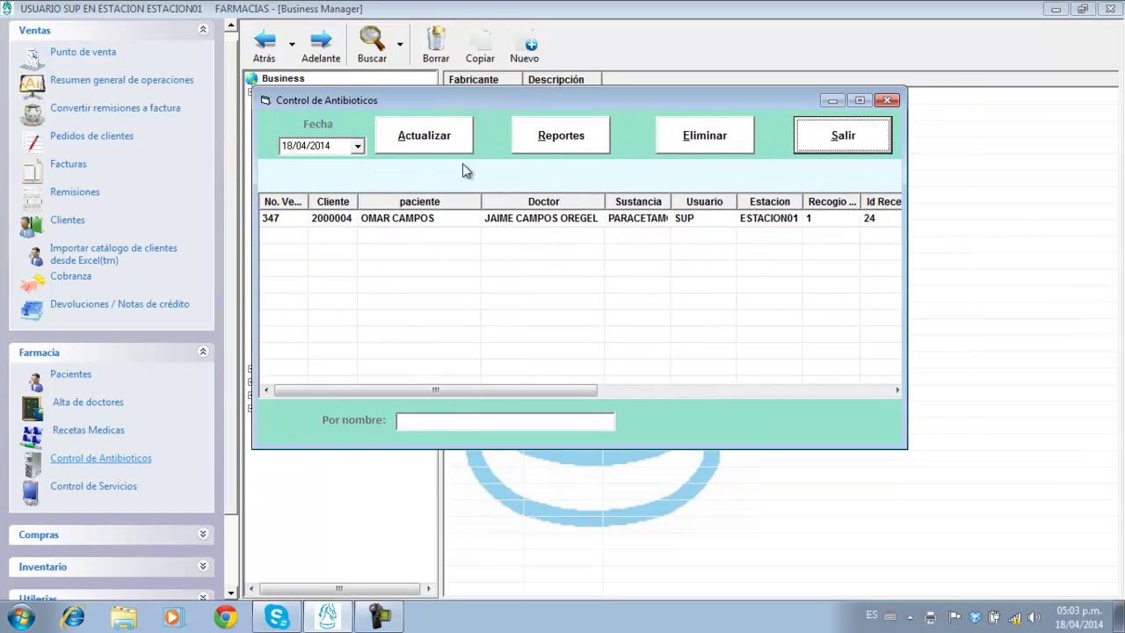
drag(308, 200, 322, 200)
click(288, 226)
click(341, 218)
click(412, 219)
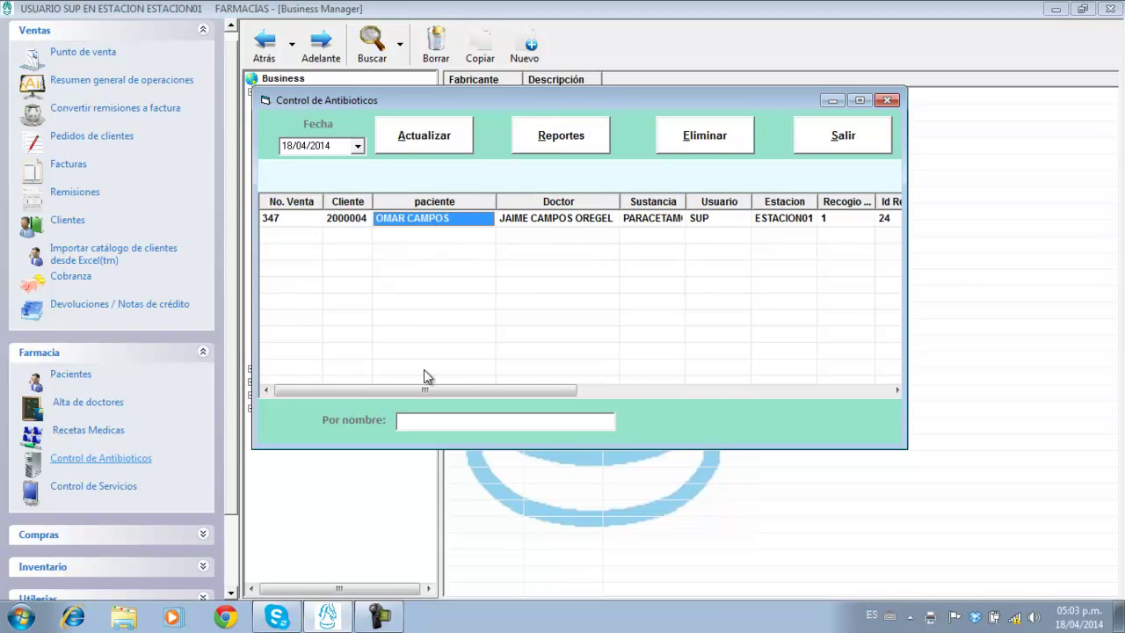
click(556, 221)
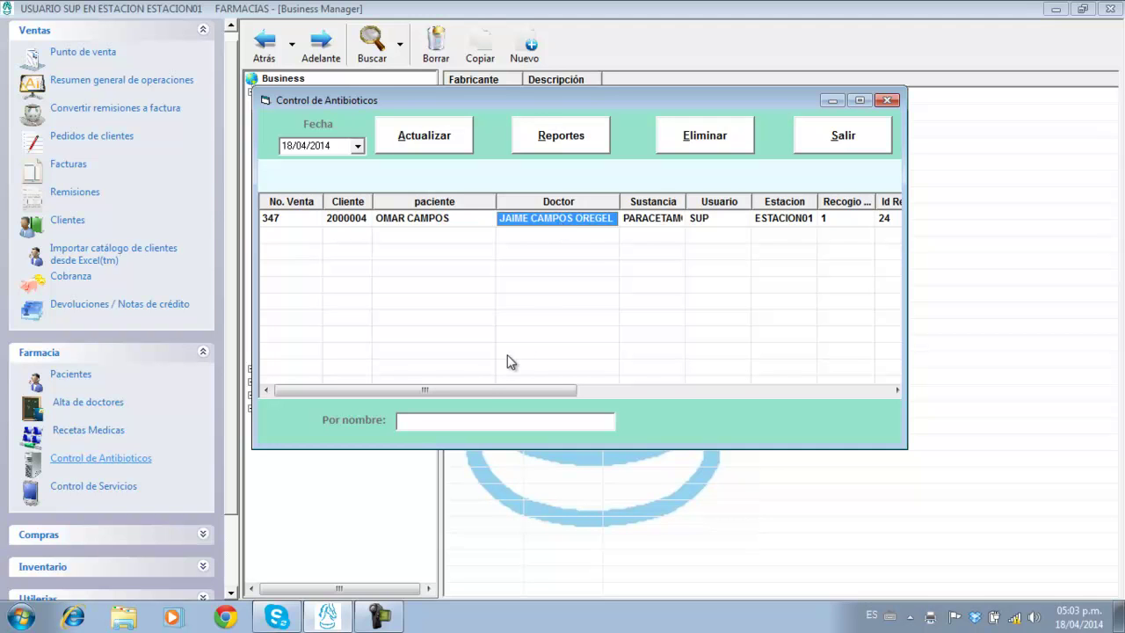
Check the record's Recogio value and prescription Id 24, then open the 18/04/2014 report range.
drag(501, 389, 871, 389)
click(821, 217)
click(862, 220)
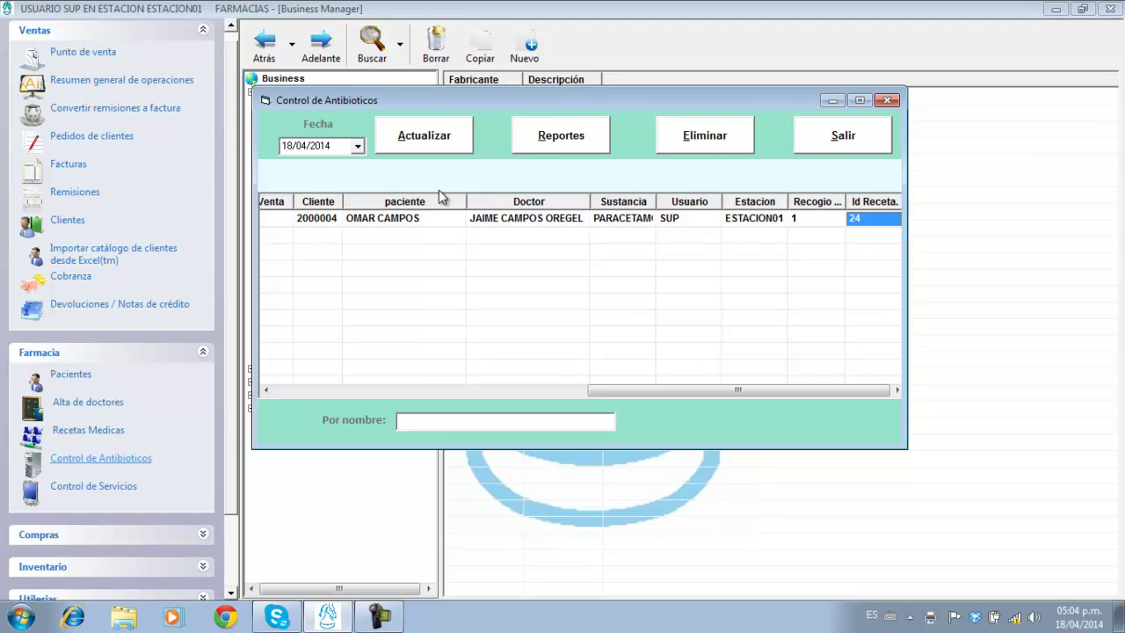
click(539, 140)
click(438, 336)
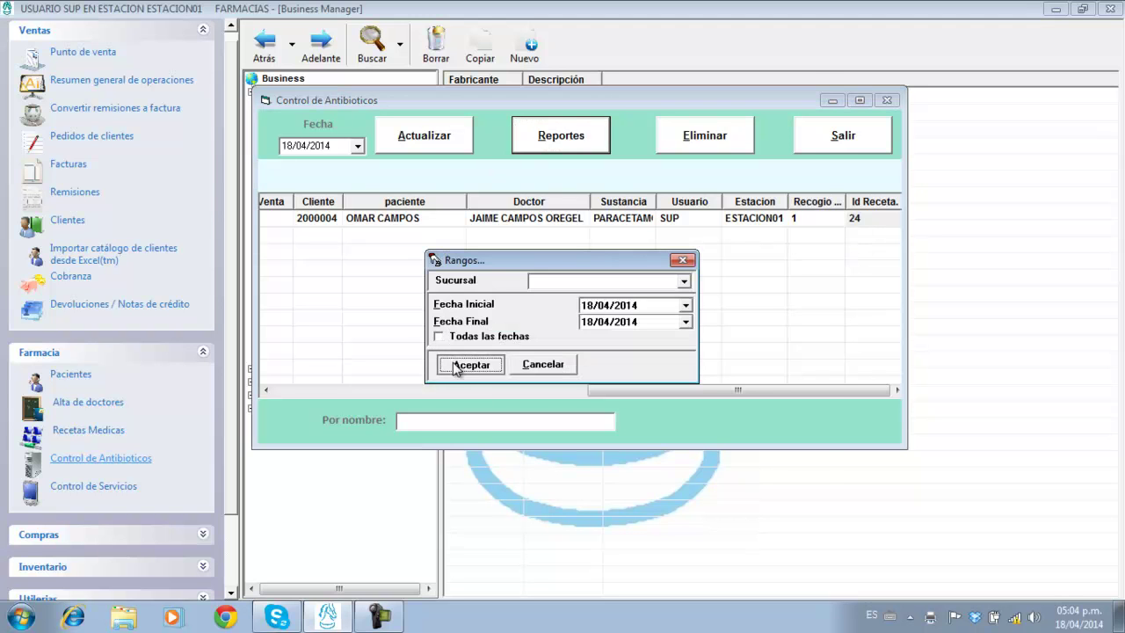
Preview the 18-04-2014 antibiotic report full screen, then close it and the control list.
click(468, 364)
click(774, 121)
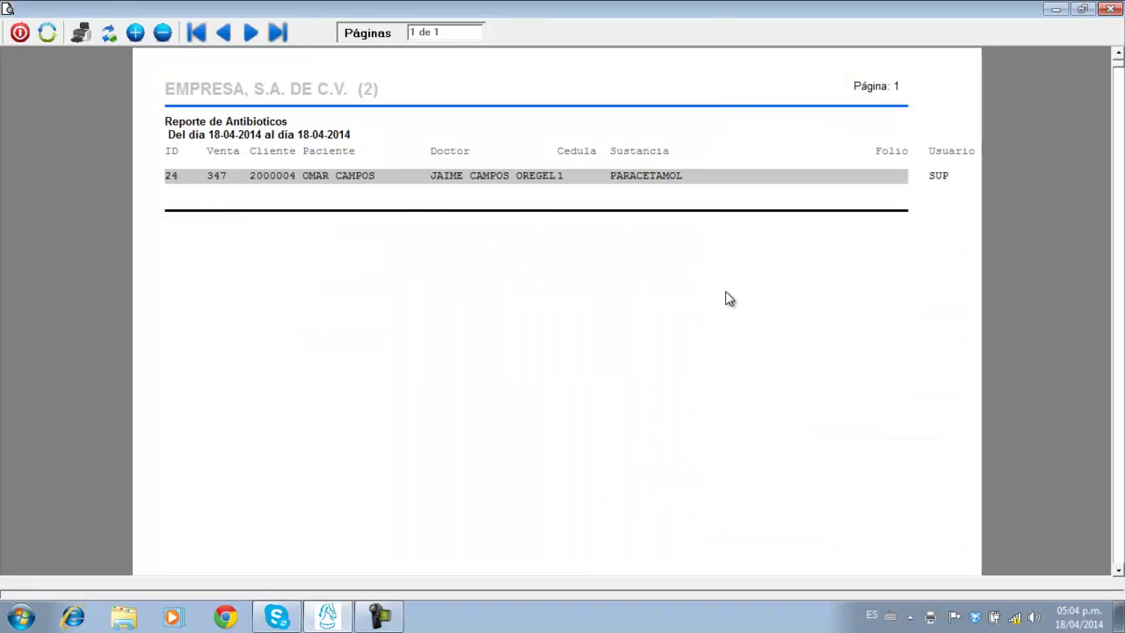
key(Escape)
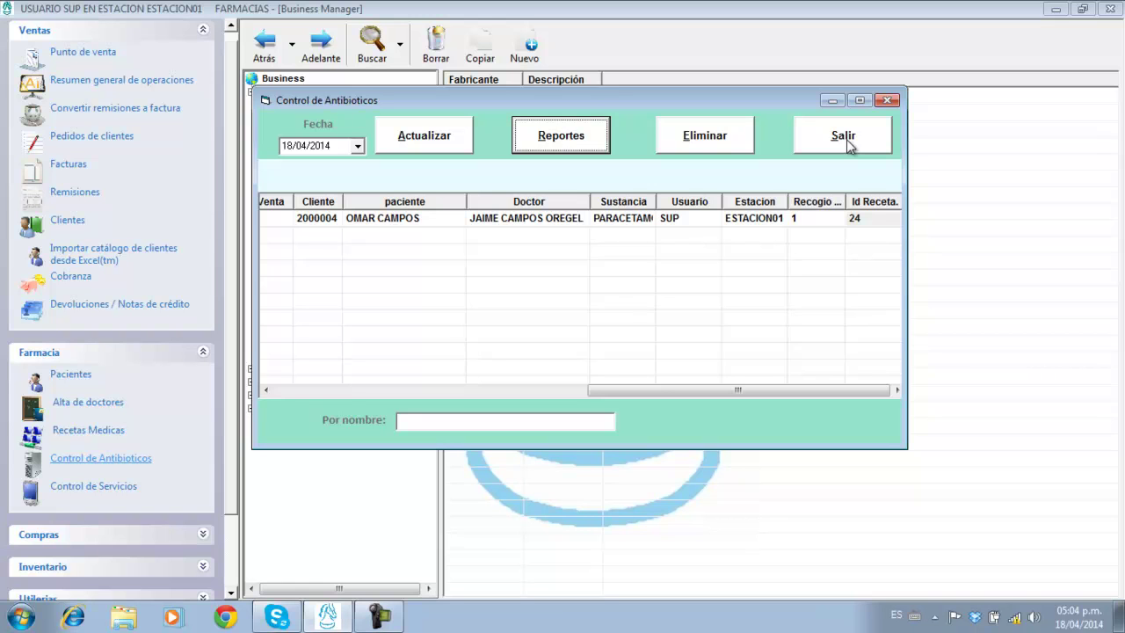
click(598, 218)
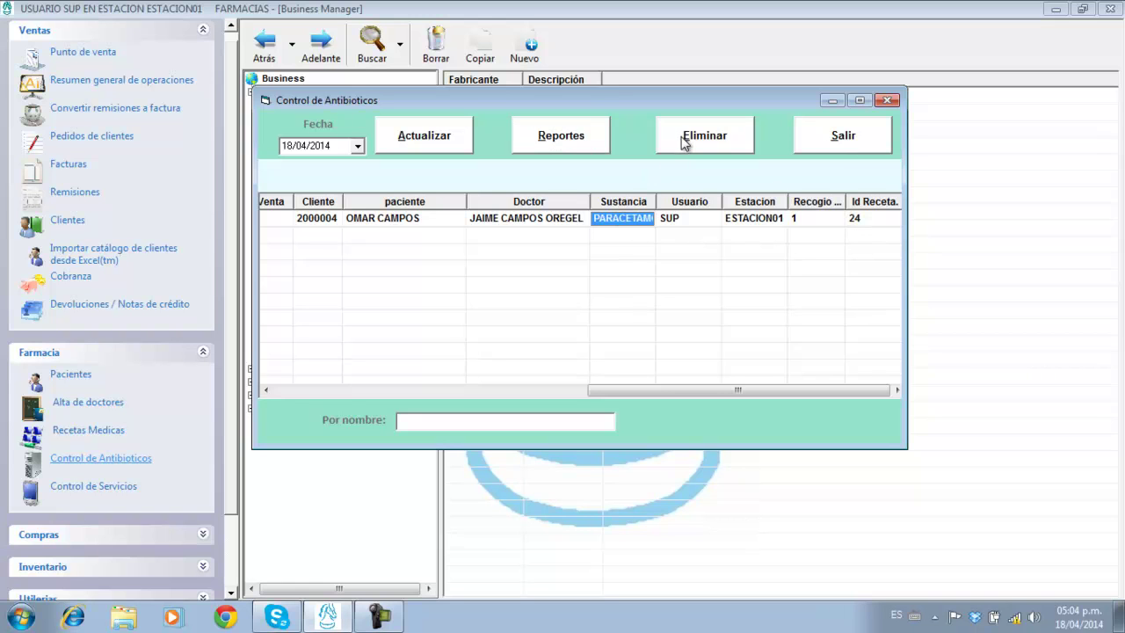
click(860, 138)
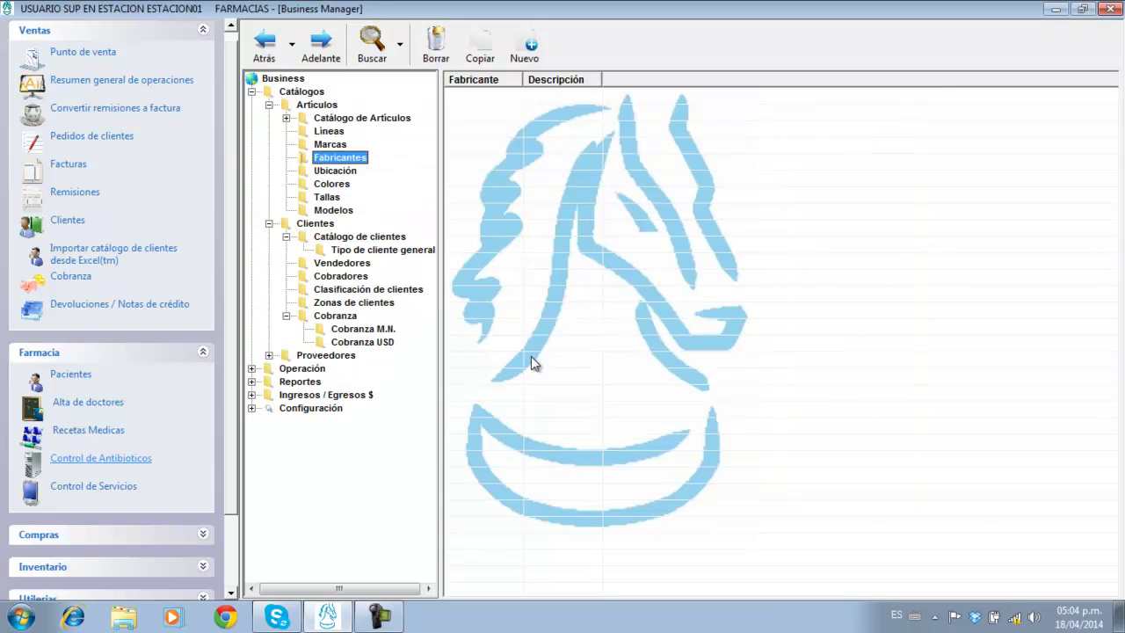
Run Farmacia's REPORTE ESPECIAL DE ANTIBIOTICOS for all dates and review its three entries totaling 3.00.
click(267, 383)
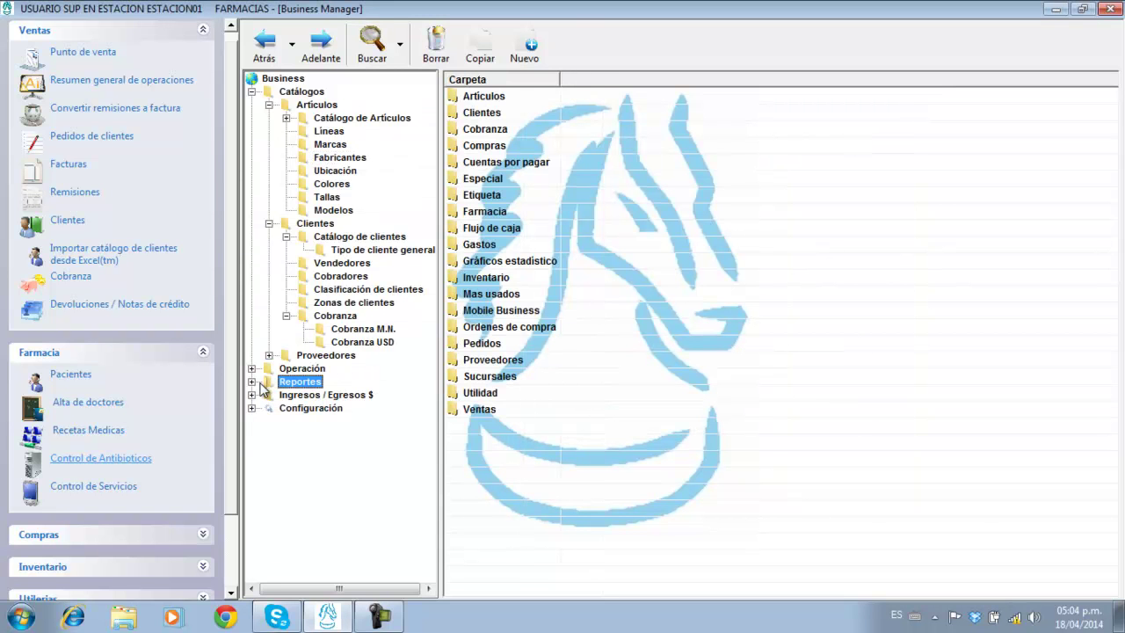
double_click(487, 213)
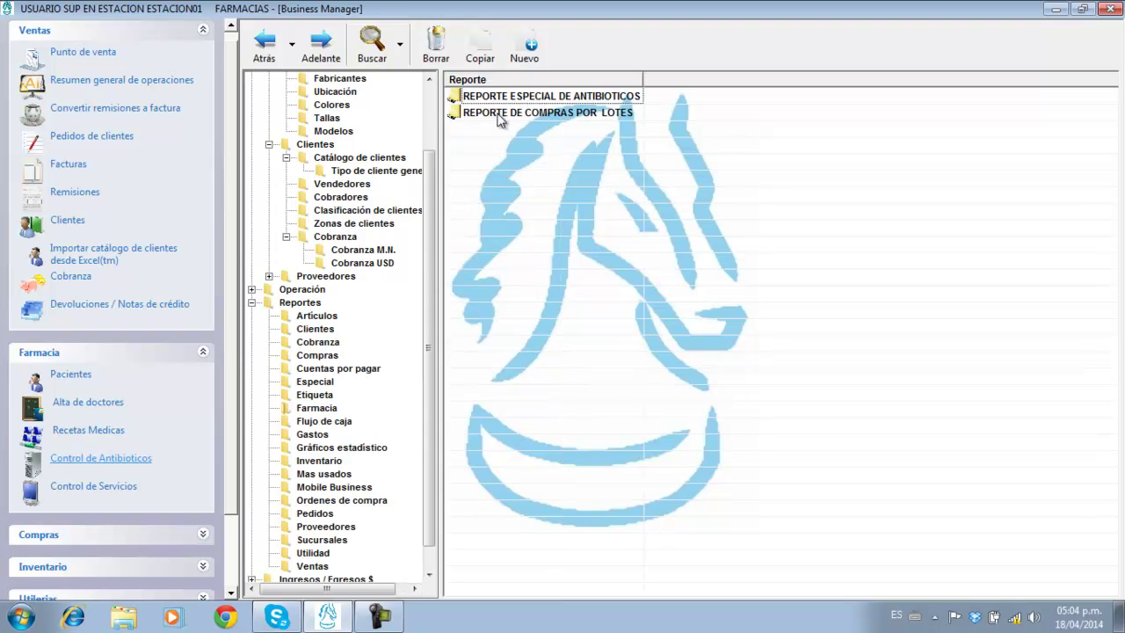
double_click(554, 96)
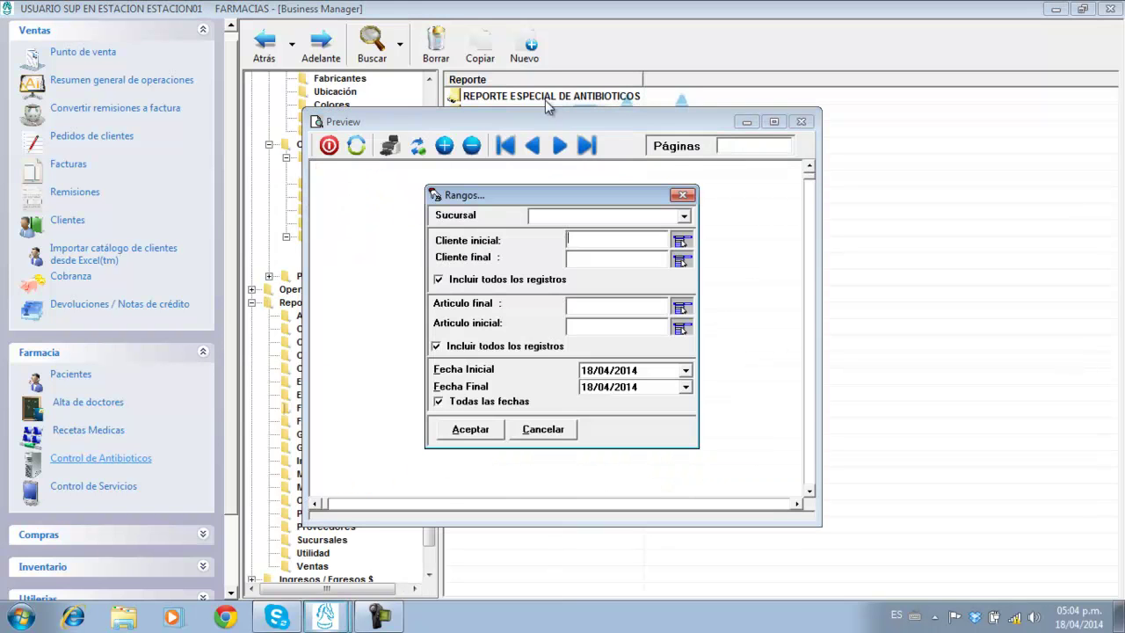
click(465, 402)
click(469, 430)
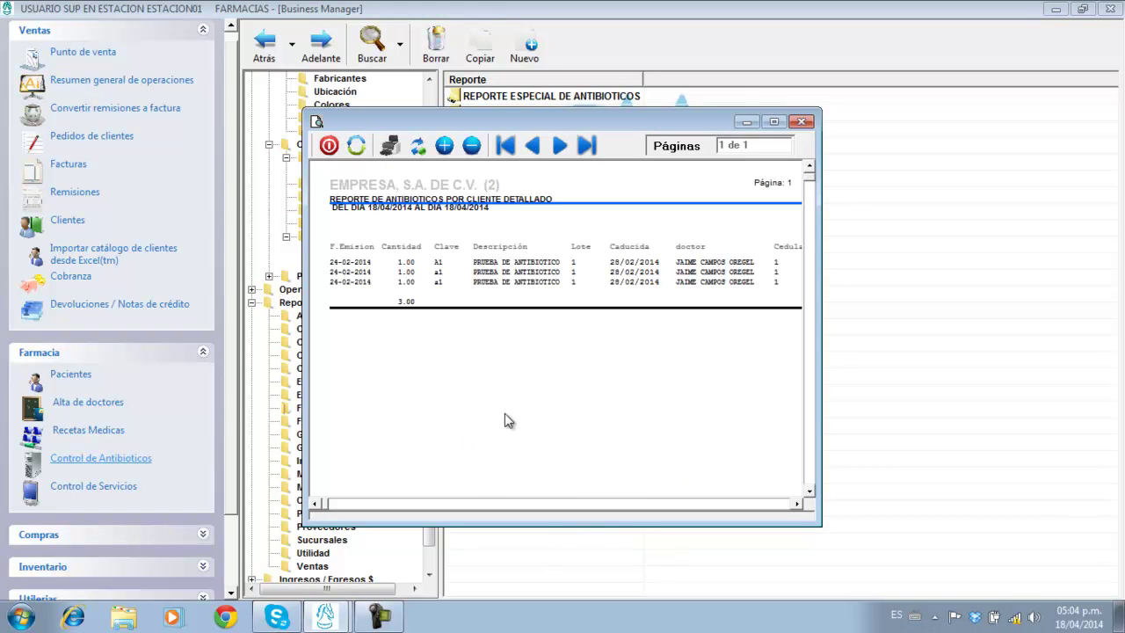
click(774, 121)
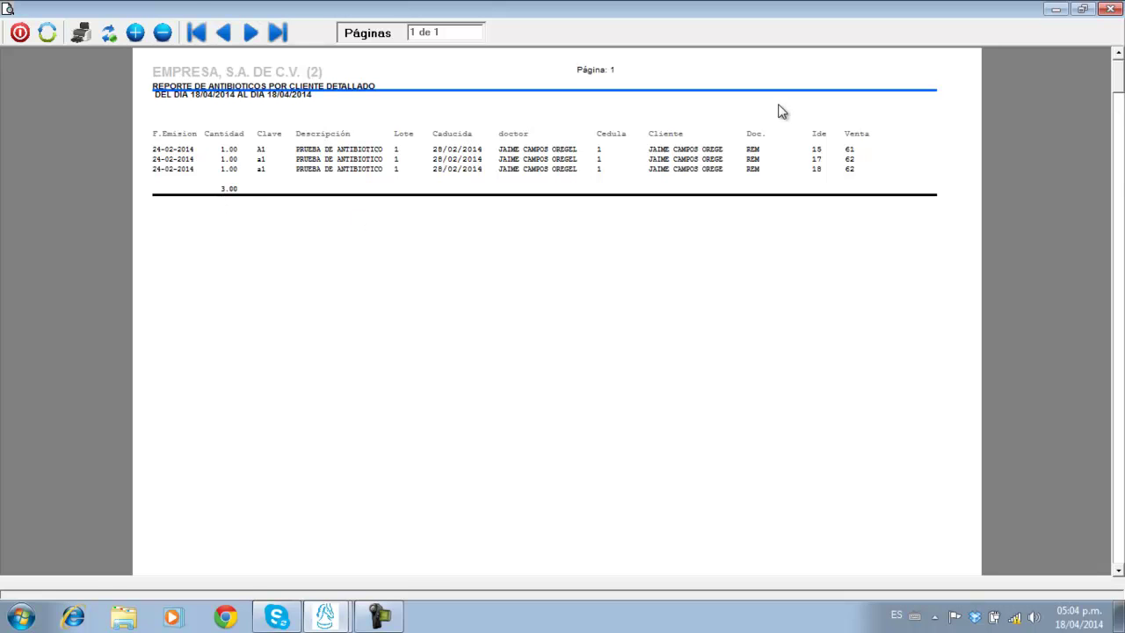
click(1111, 9)
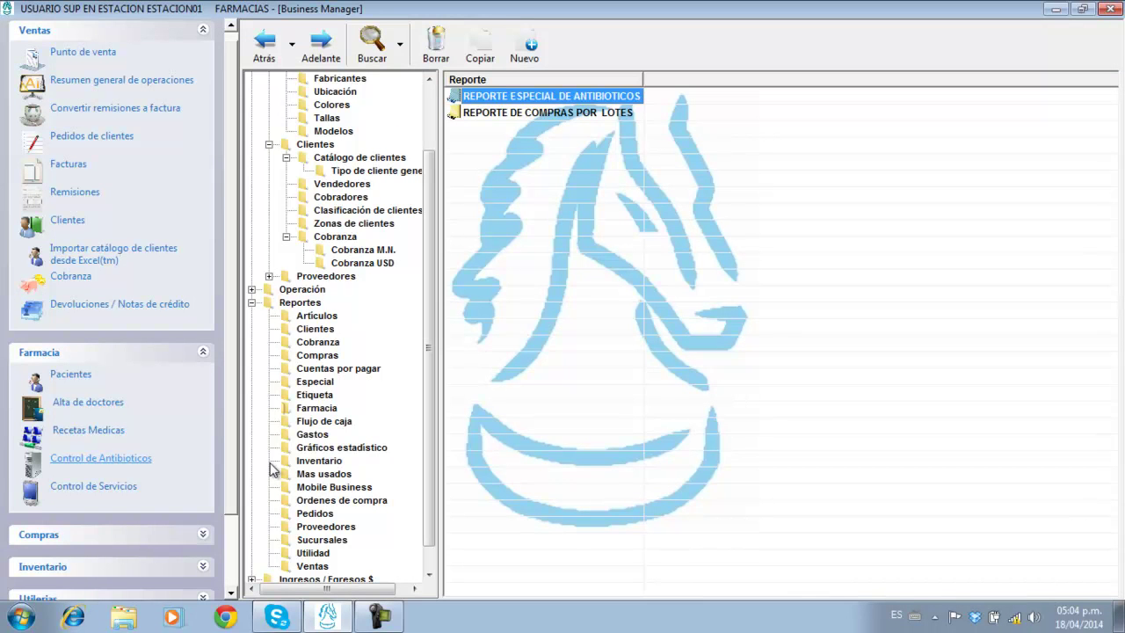